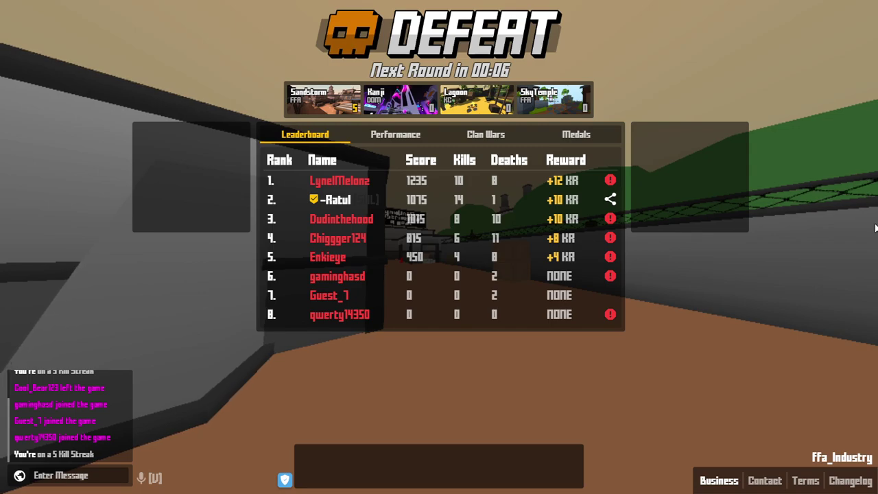
Step: Take Krunker out of fullscreen with F11 and bring up the Groove Music song library
{"action": "key", "text": "F11"}
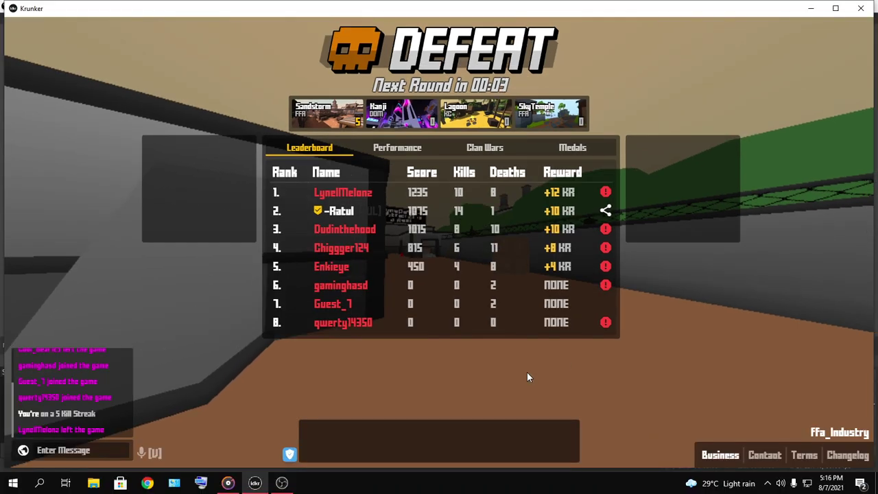
{"action": "left_click", "coordinate": [228, 483]}
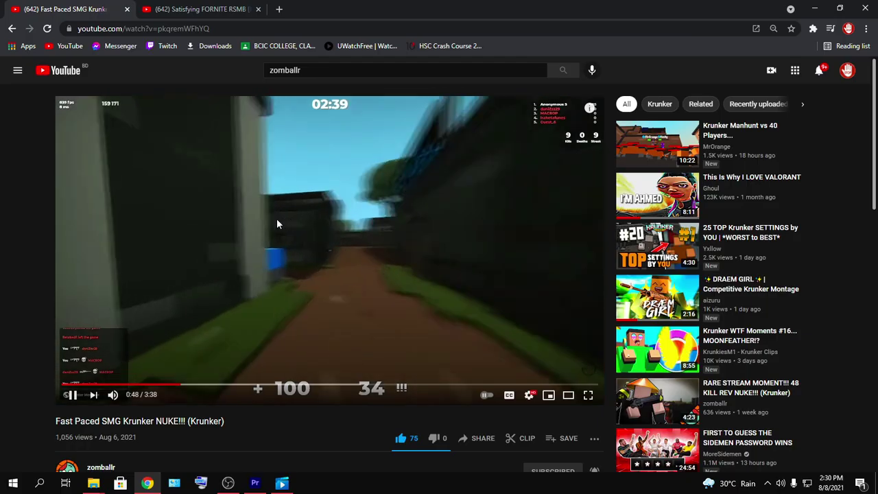
Step: Mute the 'Fast Paced SMG Krunker NUKE!!!' video and pause it at 1:06
{"action": "left_click", "coordinate": [113, 395]}
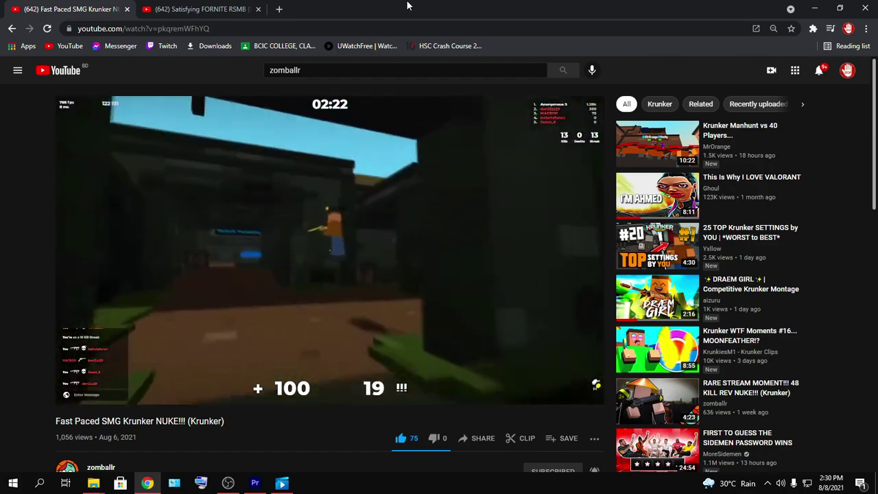
{"action": "left_click", "coordinate": [405, 199]}
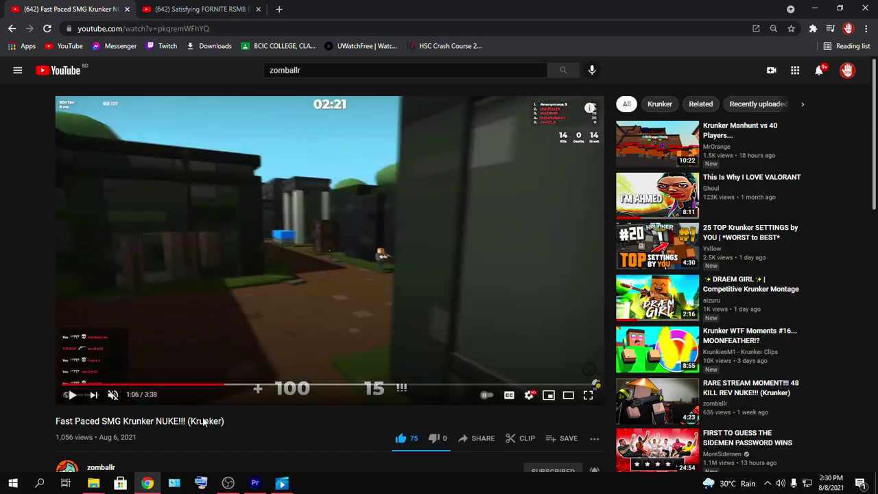
{"action": "mouse_move", "coordinate": [96, 486]}
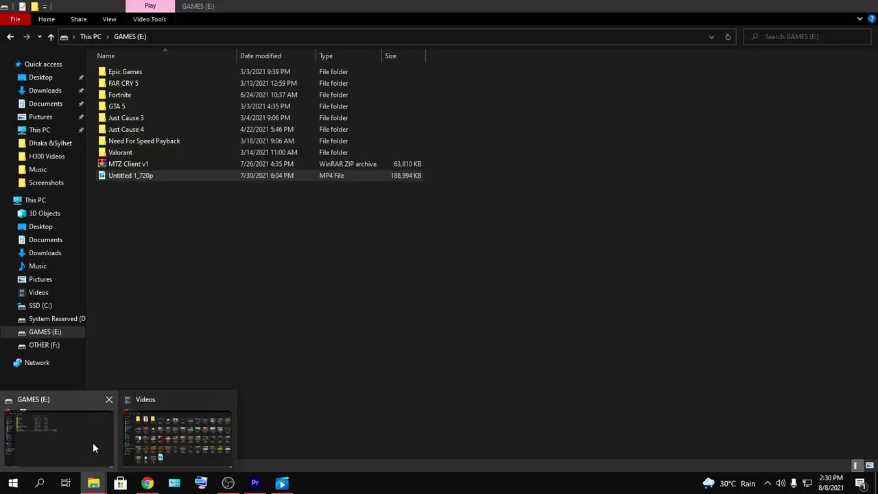
{"action": "left_click", "coordinate": [141, 437]}
{"action": "double_click", "coordinate": [842, 240]}
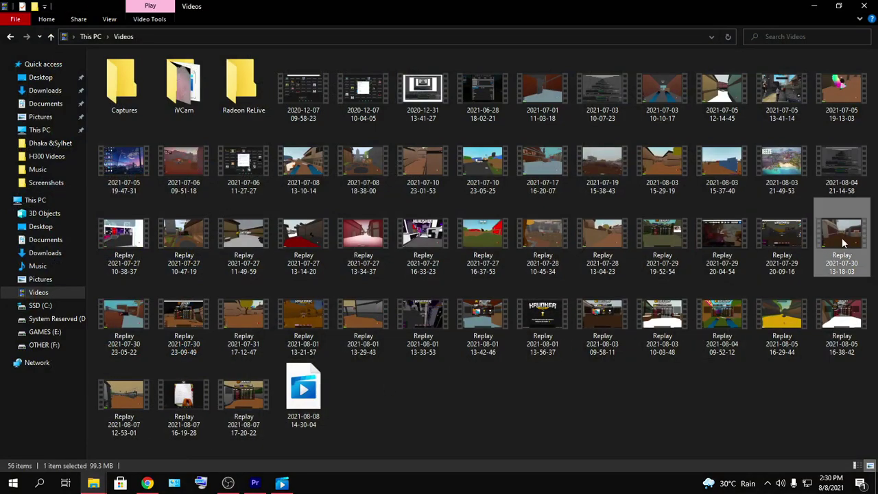
{"action": "double_click", "coordinate": [591, 43]}
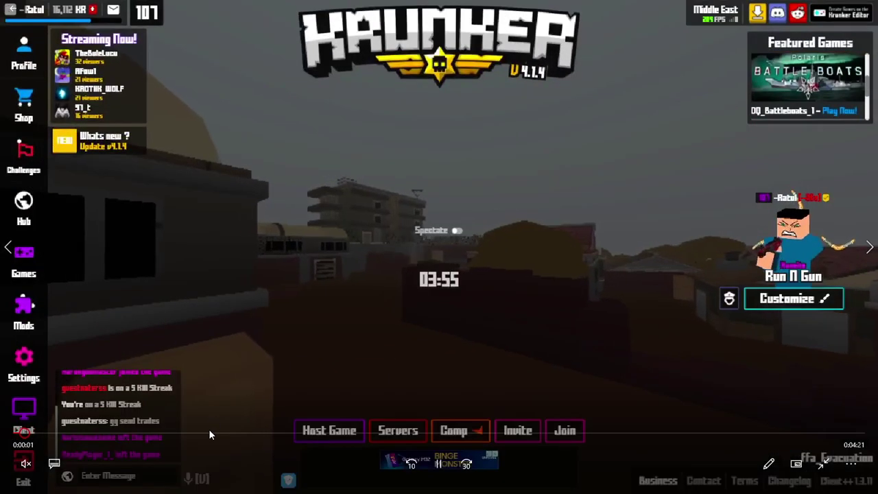
{"action": "left_click", "coordinate": [289, 431]}
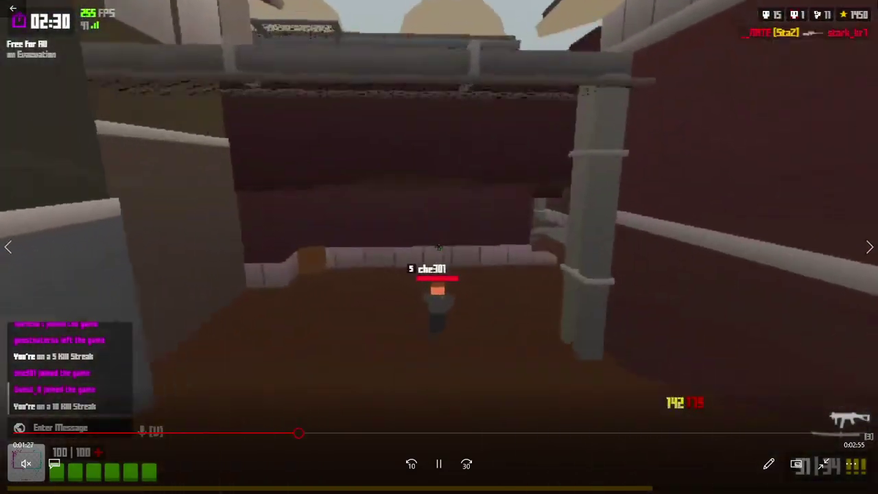
{"action": "key", "text": "alt+F4"}
Step: Play Untitled 1_720p from the GAMES (E:) drive, then switch to the Premiere Pro window
{"action": "mouse_move", "coordinate": [93, 483]}
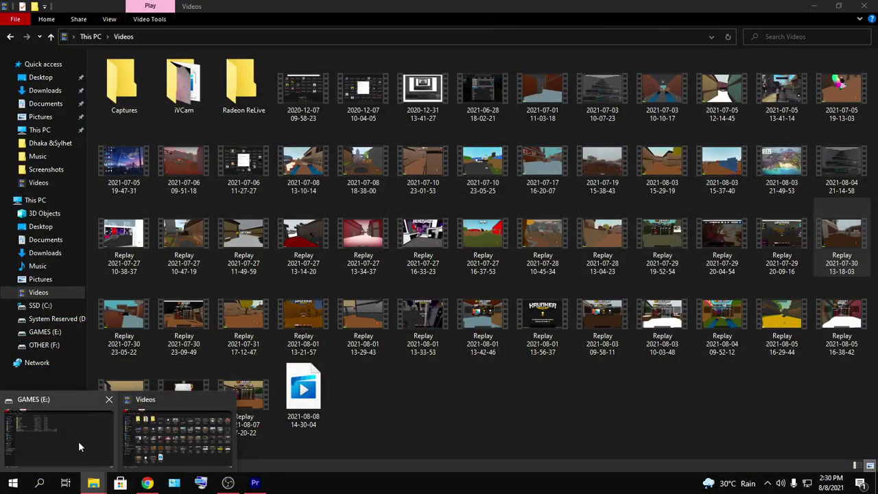
{"action": "left_click", "coordinate": [74, 442]}
{"action": "double_click", "coordinate": [143, 176]}
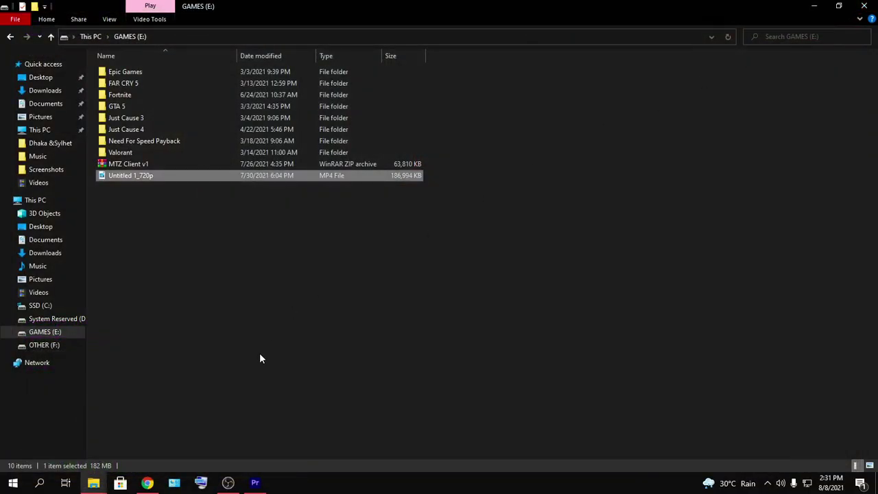
{"action": "left_click", "coordinate": [254, 483]}
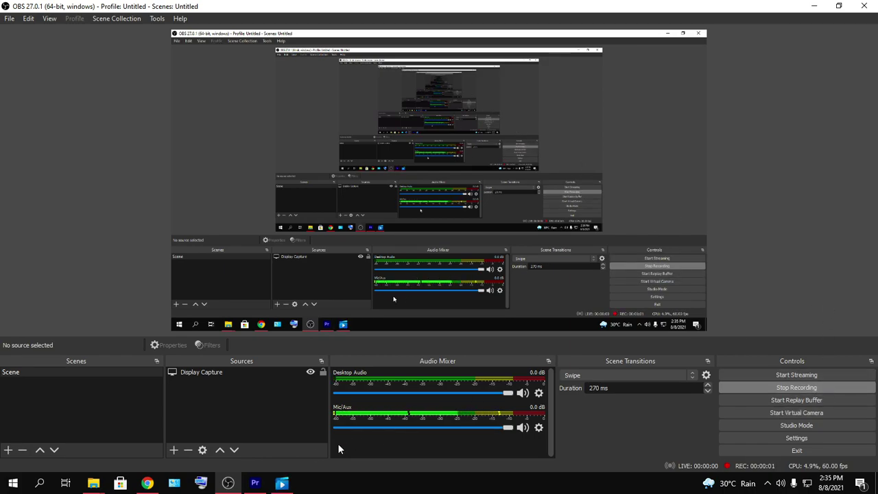
{"action": "mouse_move", "coordinate": [281, 485]}
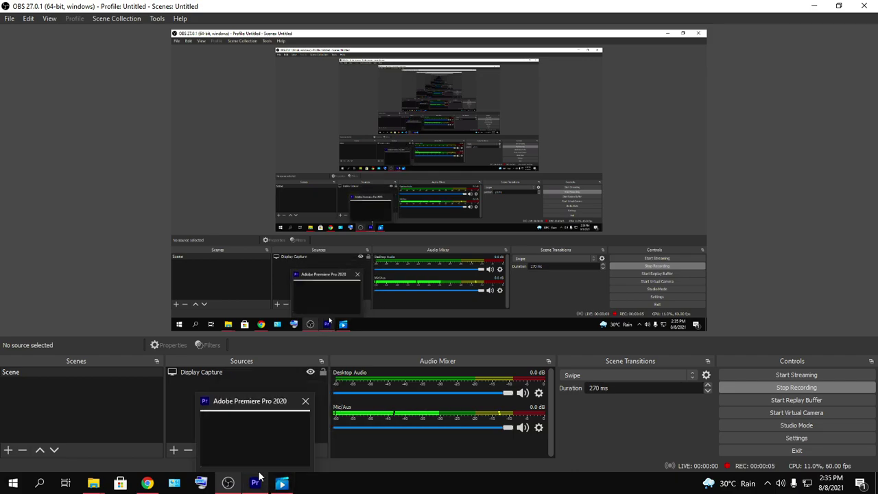
{"action": "left_click", "coordinate": [259, 473]}
{"action": "left_click", "coordinate": [259, 473]}
{"action": "mouse_move", "coordinate": [282, 485]}
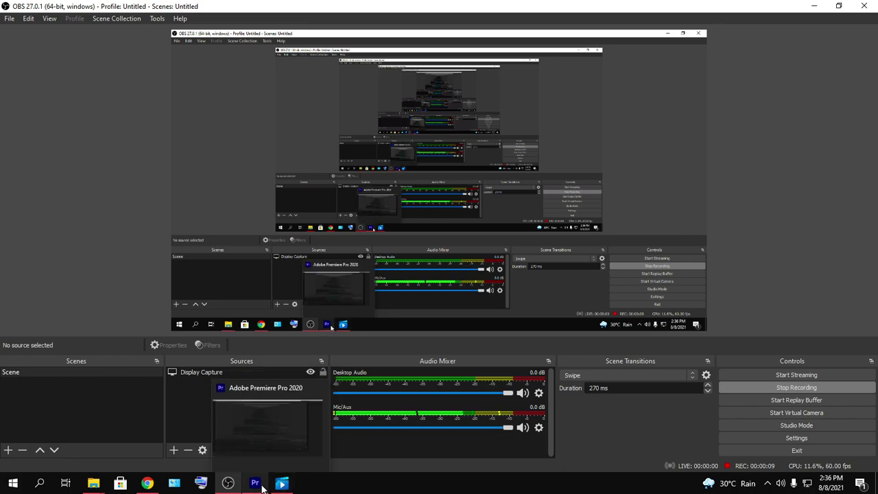
{"action": "left_click", "coordinate": [259, 477]}
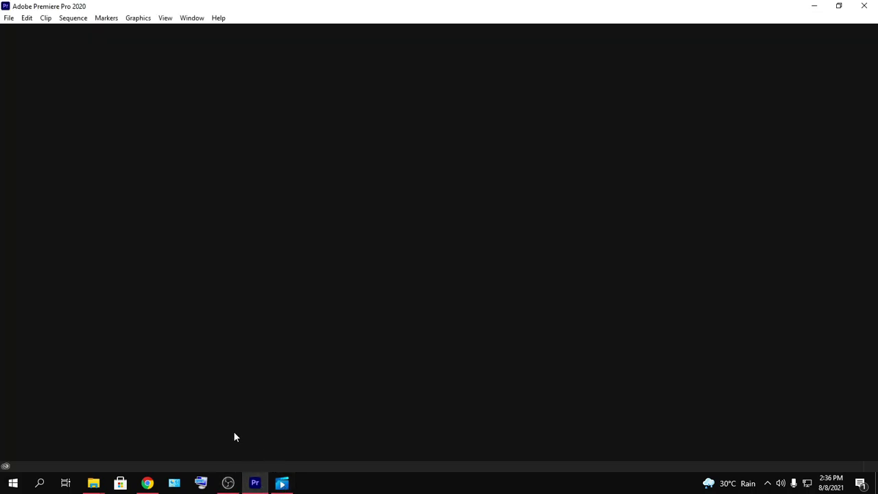
{"action": "left_click", "coordinate": [153, 483]}
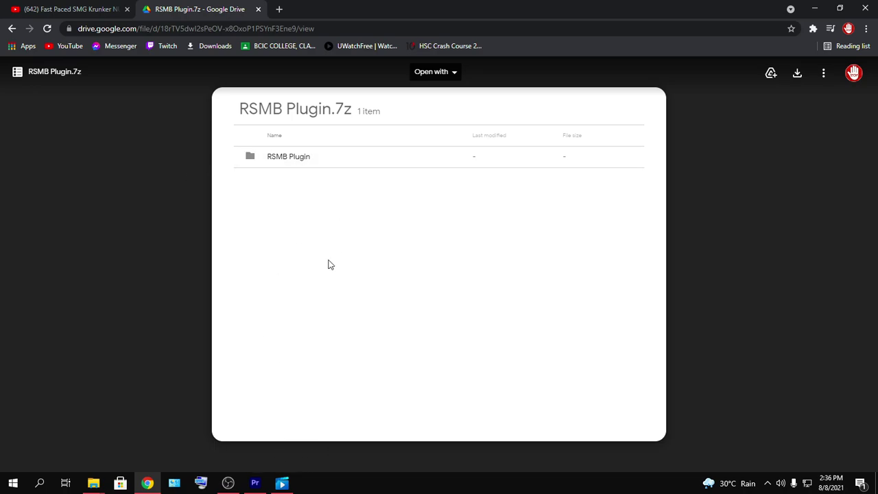
{"action": "left_click", "coordinate": [255, 483]}
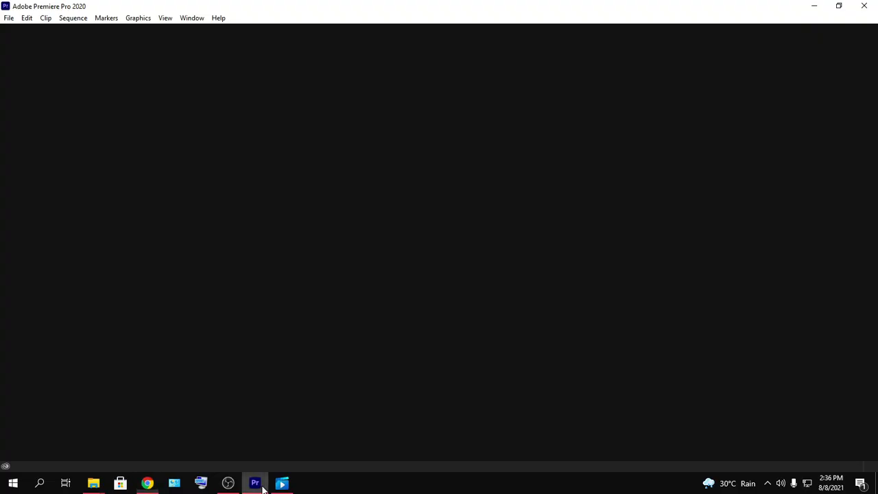
Step: Create a new project named Untitled from File > New > Project, overwriting the existing Untitled.prproj
{"action": "left_click", "coordinate": [6, 19]}
{"action": "mouse_move", "coordinate": [57, 32]}
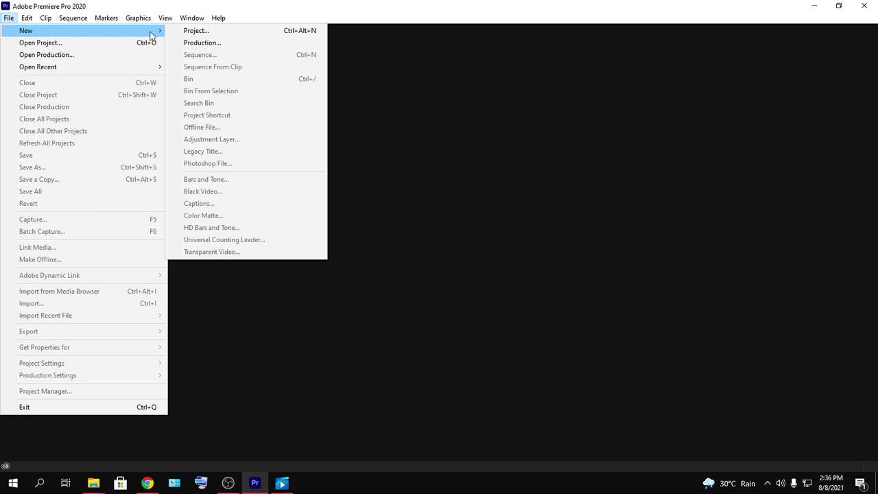
{"action": "left_click", "coordinate": [187, 31]}
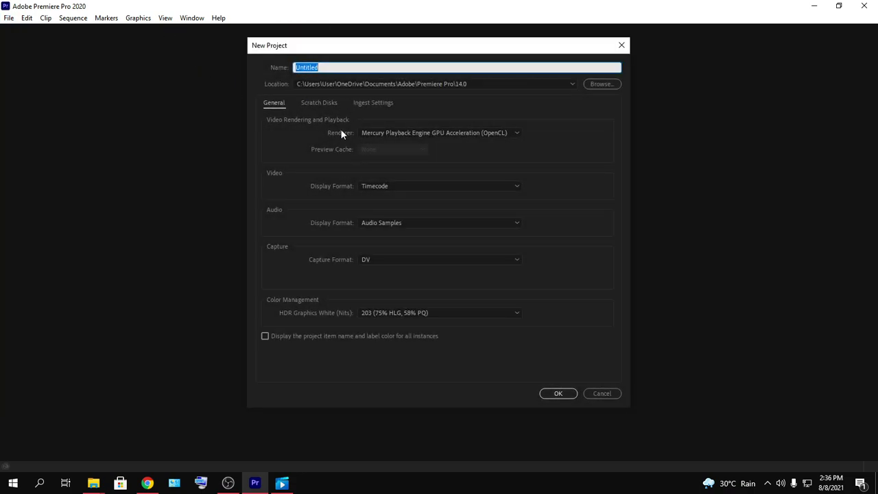
{"action": "left_click", "coordinate": [560, 385]}
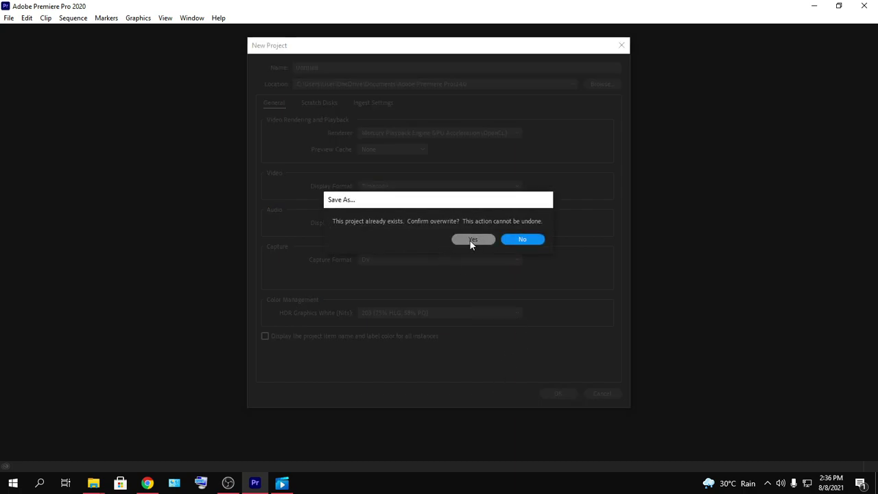
{"action": "left_click", "coordinate": [472, 242]}
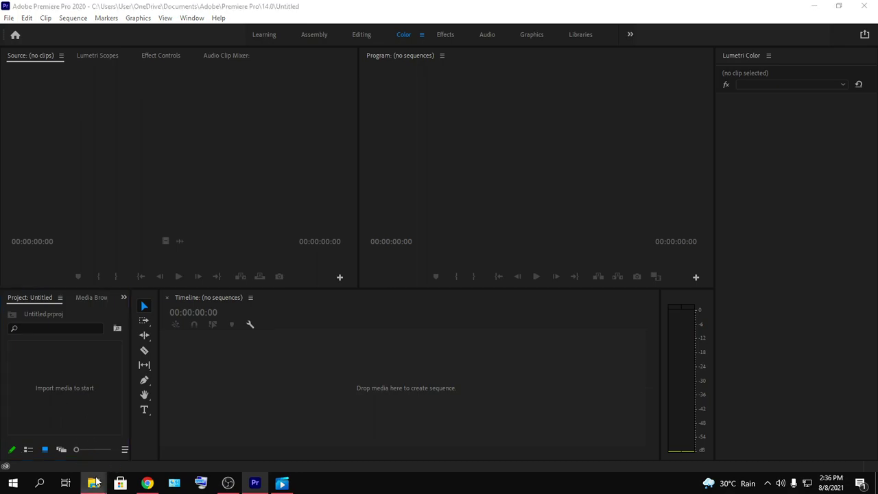
{"action": "mouse_move", "coordinate": [96, 480]}
{"action": "left_click", "coordinate": [144, 427]}
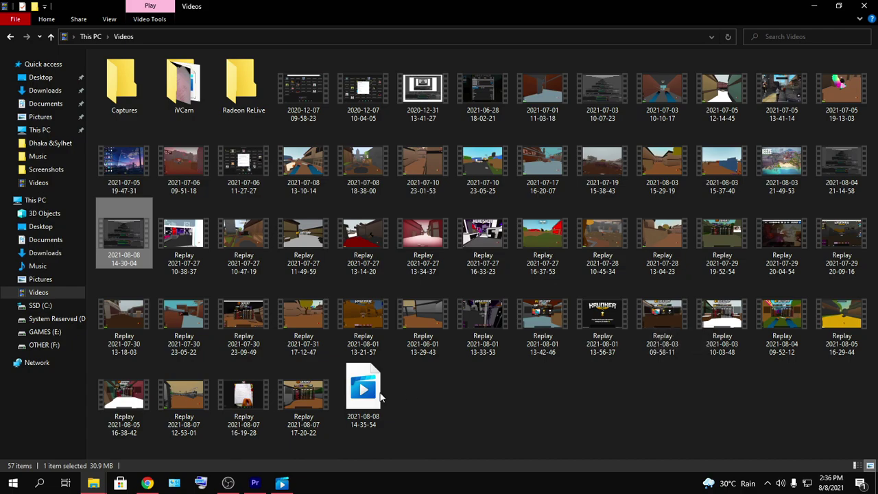
{"action": "left_click_drag", "start_coordinate": [297, 397], "coordinate": [336, 416]}
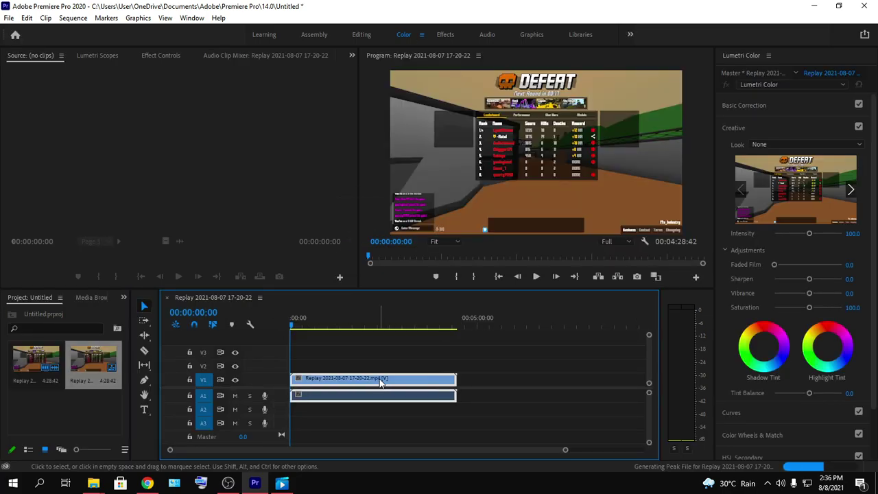
{"action": "left_click_drag", "start_coordinate": [294, 324], "coordinate": [310, 333]}
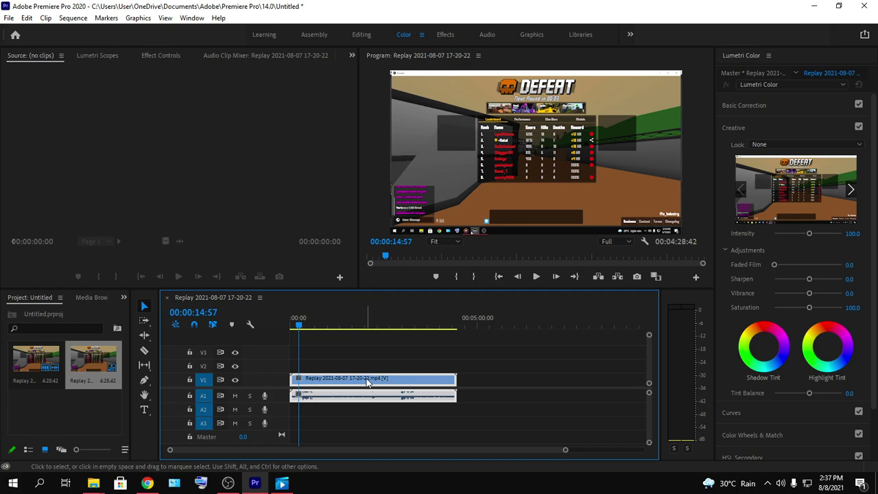
Step: Open the Effects workspace tab to show Effect Controls and the Effects panel
{"action": "left_click", "coordinate": [445, 35]}
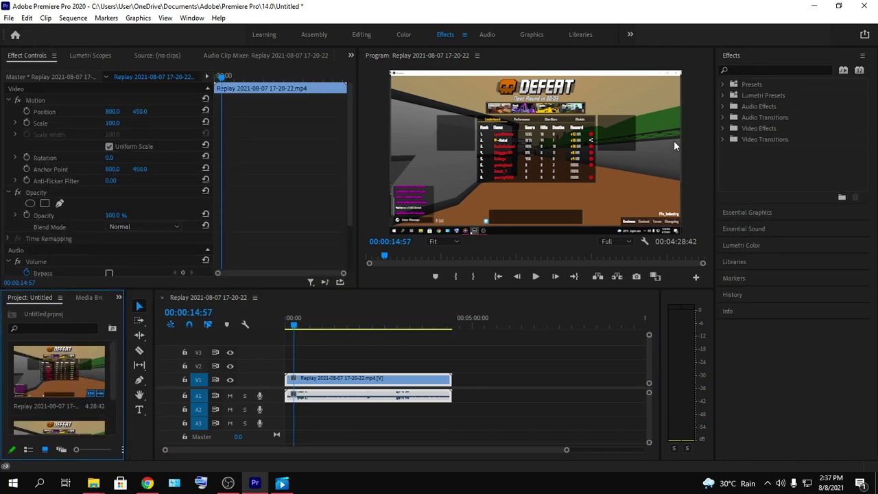
Step: Search the Effects panel for 'RSMB' to list RSMB, RSMB Pro and RSMB Pro Vectors
{"action": "left_click", "coordinate": [766, 70]}
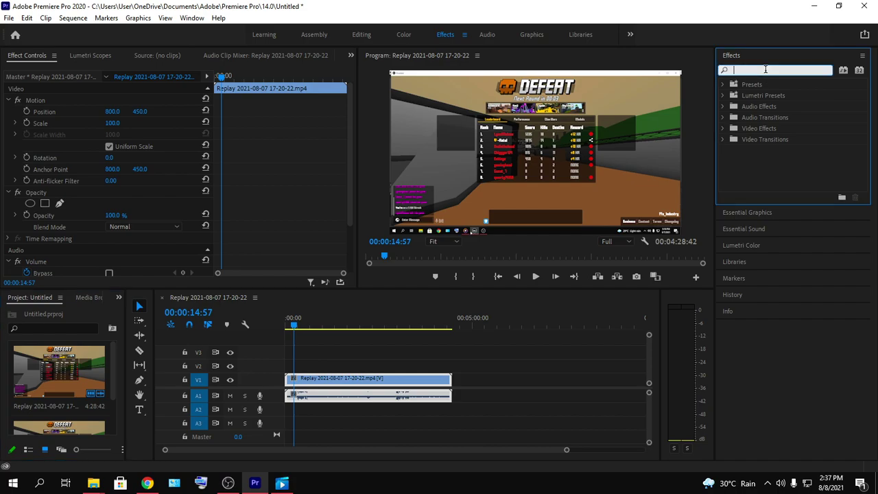
{"action": "type", "text": "RSMB"}
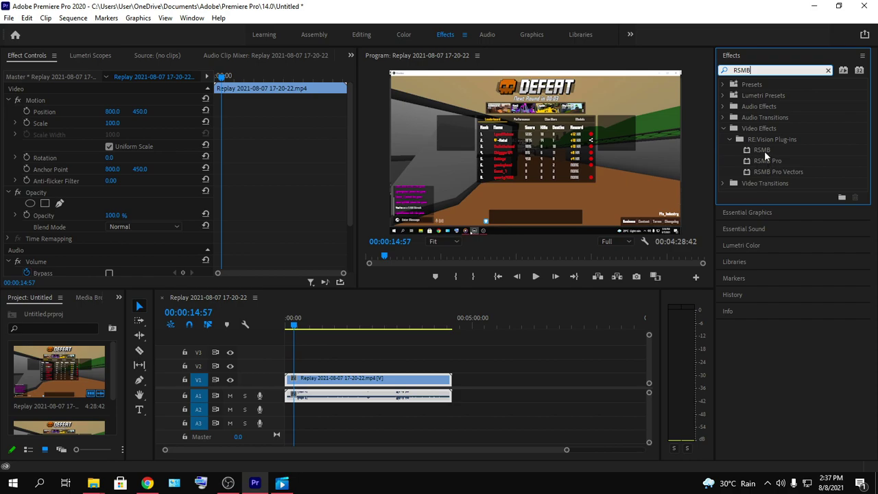
Step: Drag the RSMB effect onto the Replay clip on V1 and scrub to check the blur
{"action": "left_click_drag", "start_coordinate": [764, 151], "coordinate": [683, 220]}
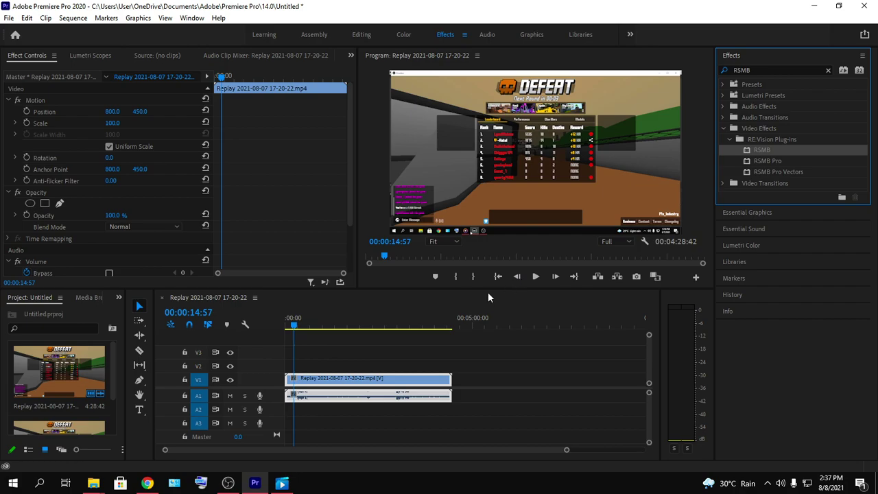
{"action": "left_click_drag", "start_coordinate": [488, 297], "coordinate": [372, 381]}
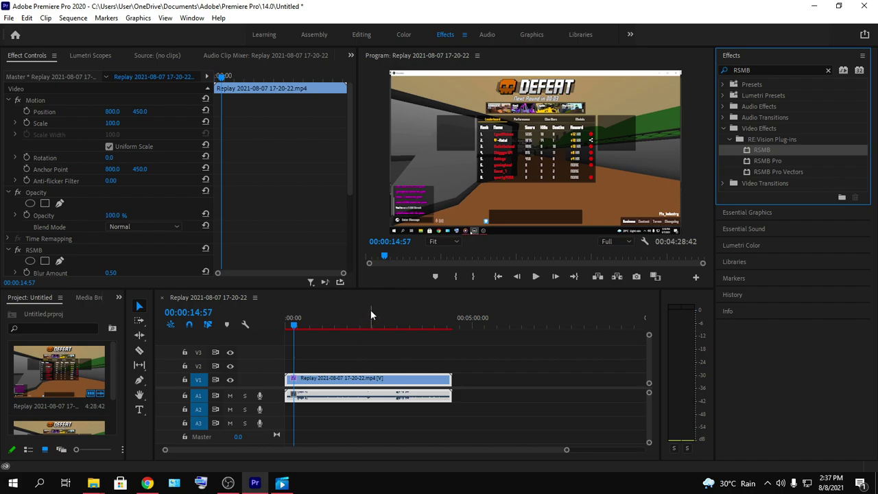
{"action": "mouse_move", "coordinate": [293, 328]}
{"action": "left_mouse_down"}
{"action": "mouse_move", "coordinate": [322, 328]}
{"action": "mouse_move", "coordinate": [298, 327]}
{"action": "left_mouse_up"}
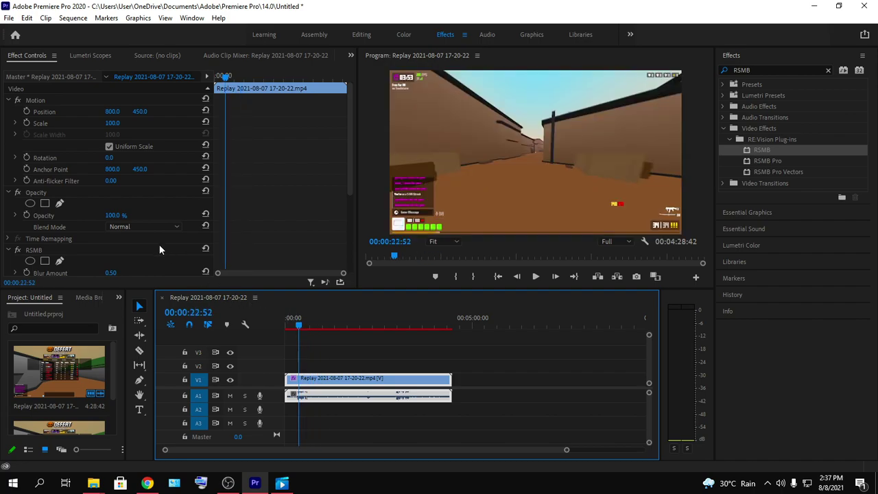
{"action": "scroll", "coordinate": [159, 249], "scroll_direction": "down", "scroll_amount": 3}
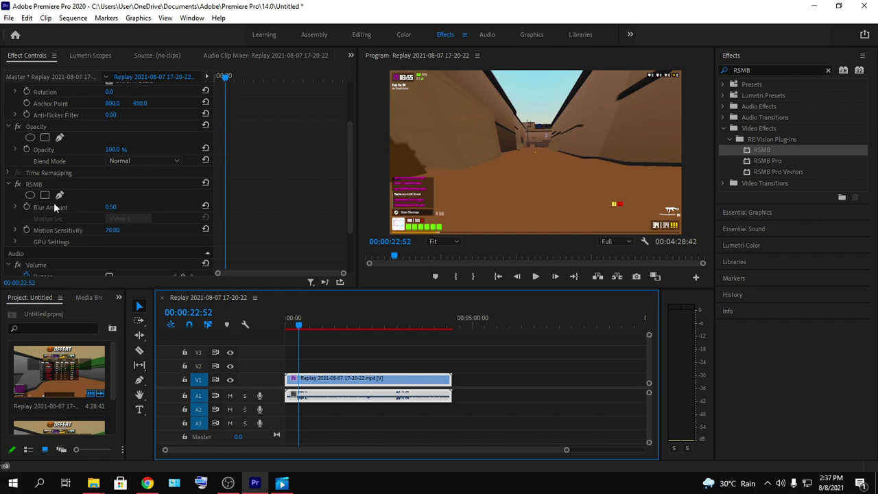
Step: Set RSMB Blur Amount to 1.20 and Motion Sensitivity to 80, then play to preview the blur
{"action": "left_click", "coordinate": [112, 207]}
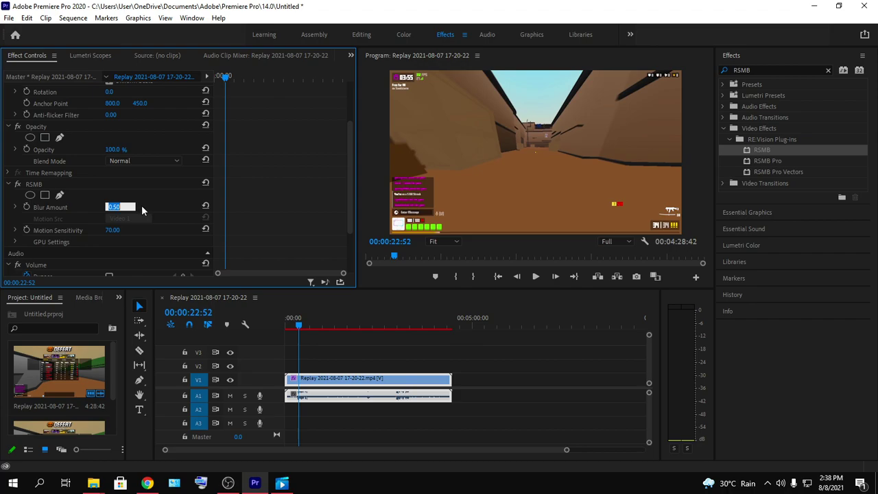
{"action": "type", "text": "1.20"}
{"action": "left_click", "coordinate": [113, 229]}
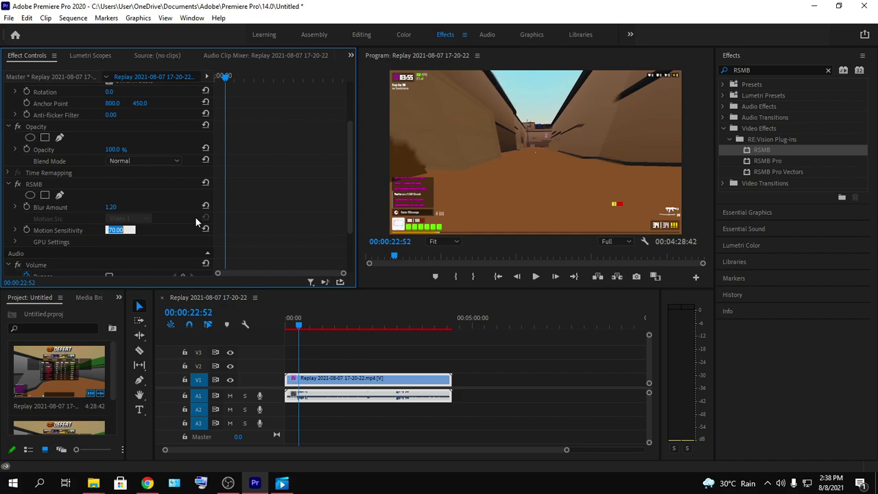
{"action": "type", "text": "80"}
{"action": "key", "text": "Return"}
{"action": "key", "text": "space"}
{"action": "left_click", "coordinate": [323, 322]}
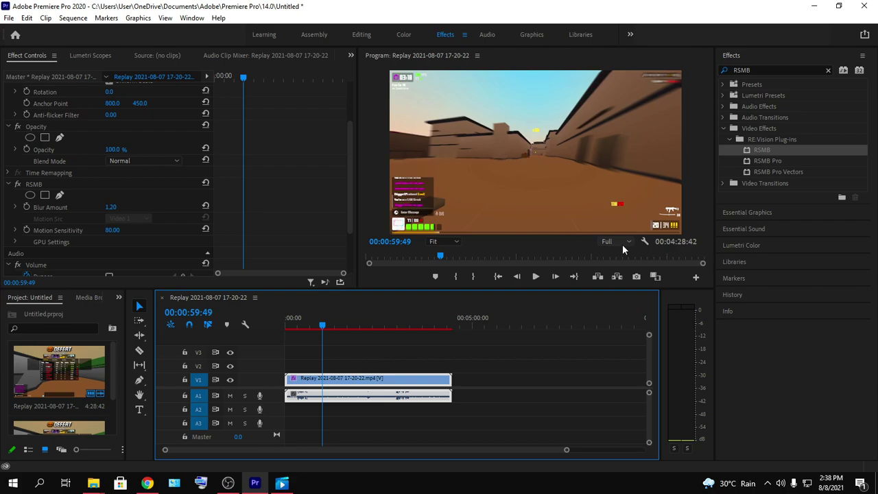
Step: Change the Program monitor playback resolution from Full to 1/4
{"action": "left_click", "coordinate": [626, 240]}
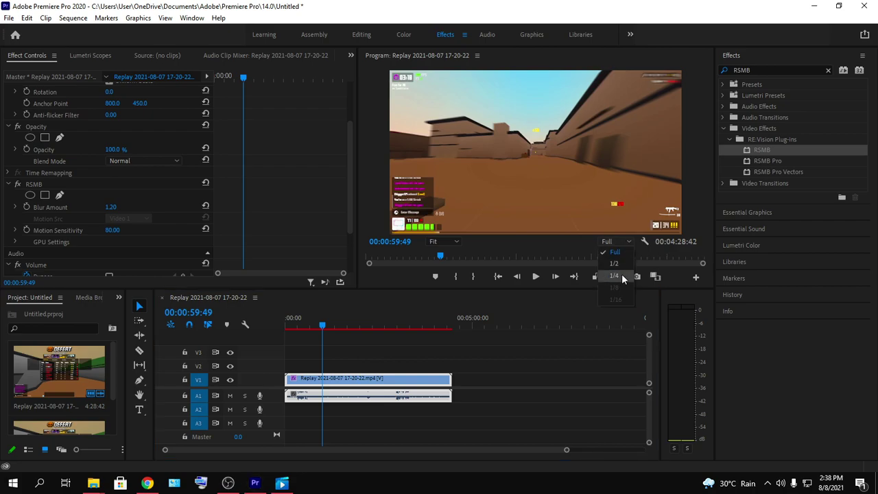
{"action": "left_click", "coordinate": [617, 276]}
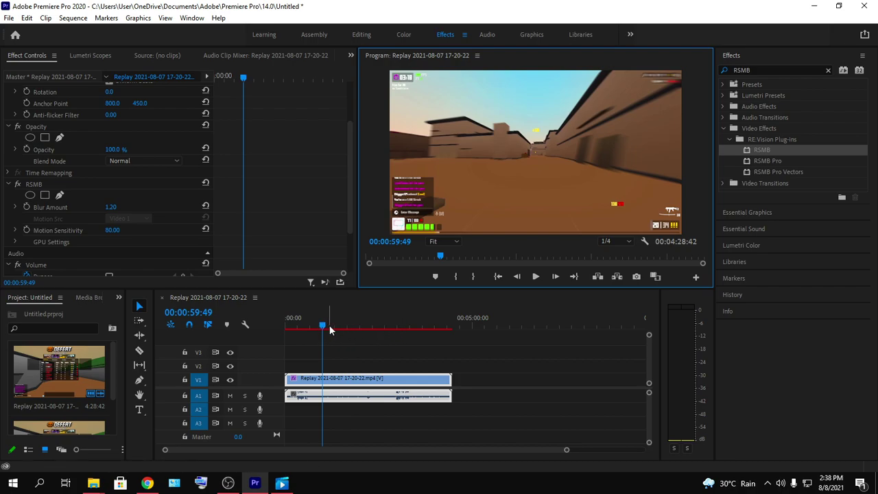
{"action": "left_click_drag", "start_coordinate": [330, 326], "coordinate": [333, 329]}
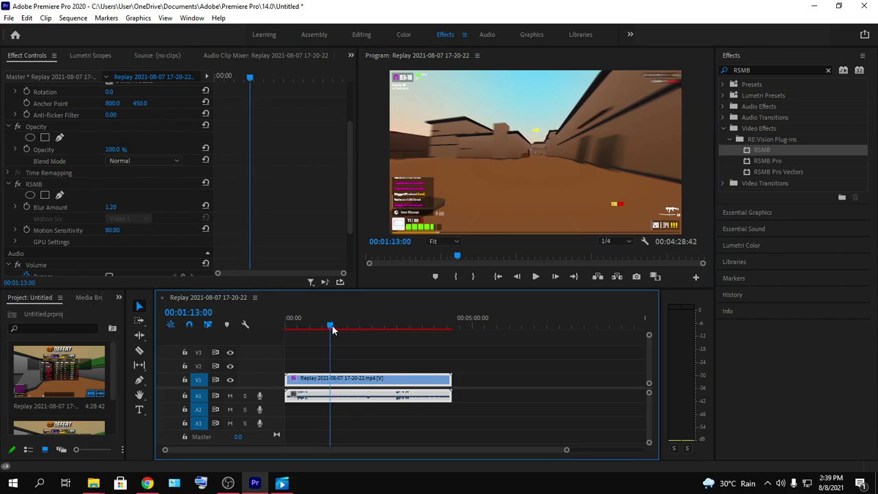
{"action": "left_click", "coordinate": [534, 280]}
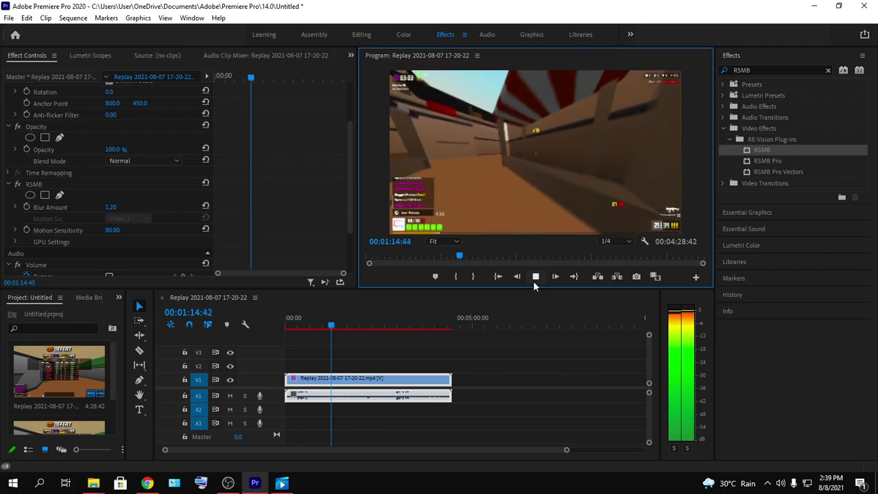
{"action": "left_click", "coordinate": [533, 281]}
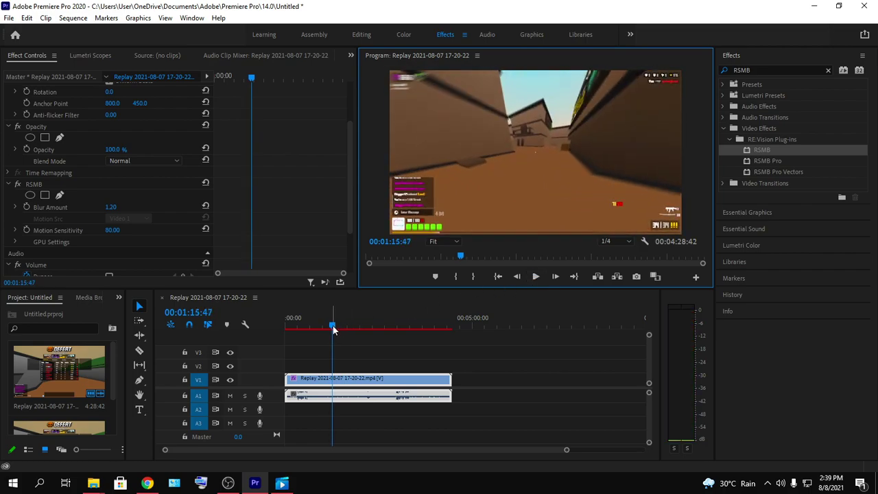
{"action": "left_click_drag", "start_coordinate": [333, 327], "coordinate": [367, 328]}
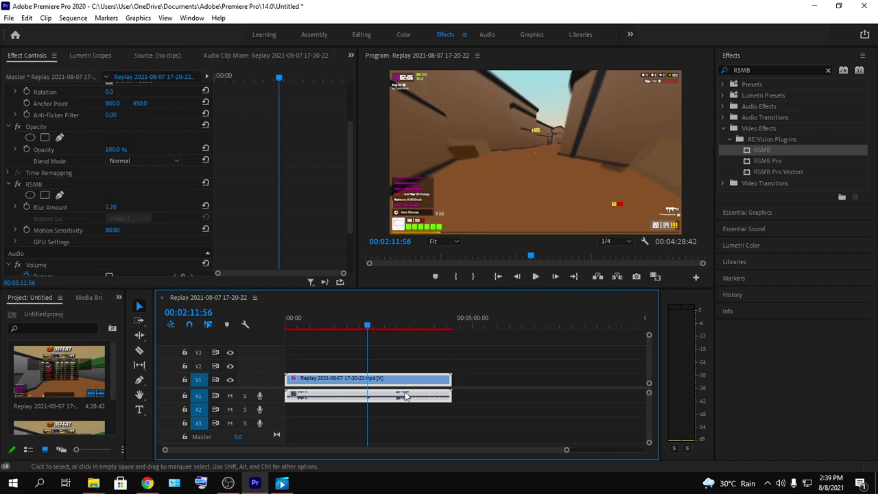
{"action": "left_click", "coordinate": [536, 278]}
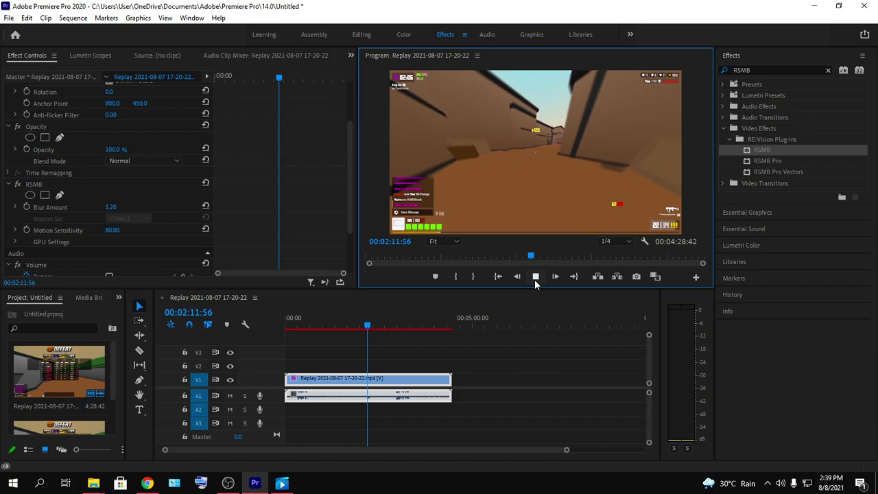
{"action": "left_click", "coordinate": [535, 278]}
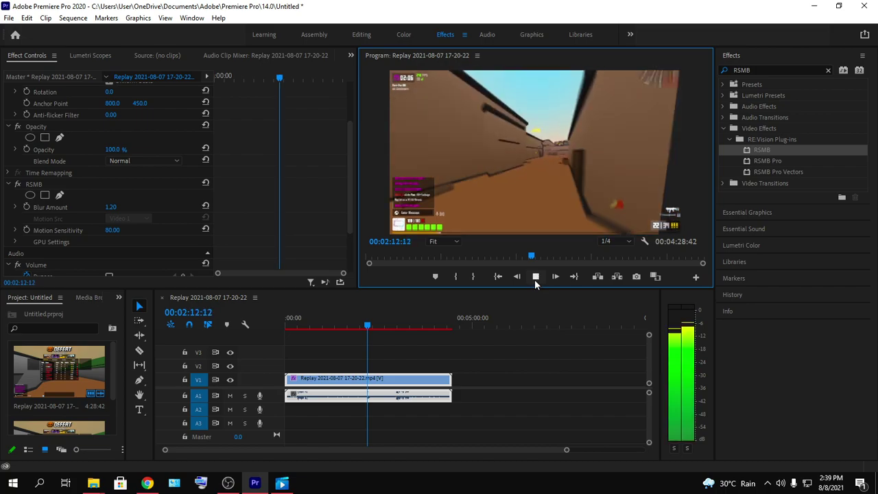
{"action": "left_click", "coordinate": [361, 327]}
Step: Play the blurred footage from around 00:02:02, then scrub the playhead to 00:02:28:39
{"action": "right_click", "coordinate": [348, 398]}
{"action": "key", "text": "Escape"}
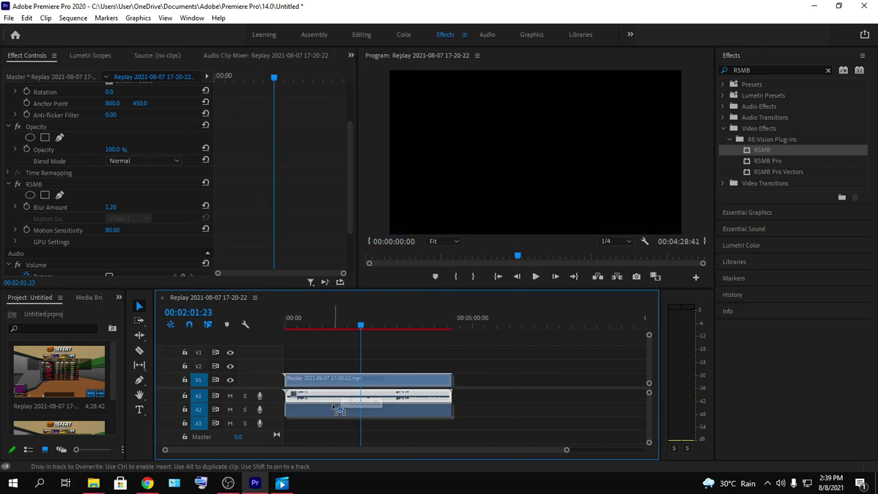
{"action": "left_click", "coordinate": [536, 277]}
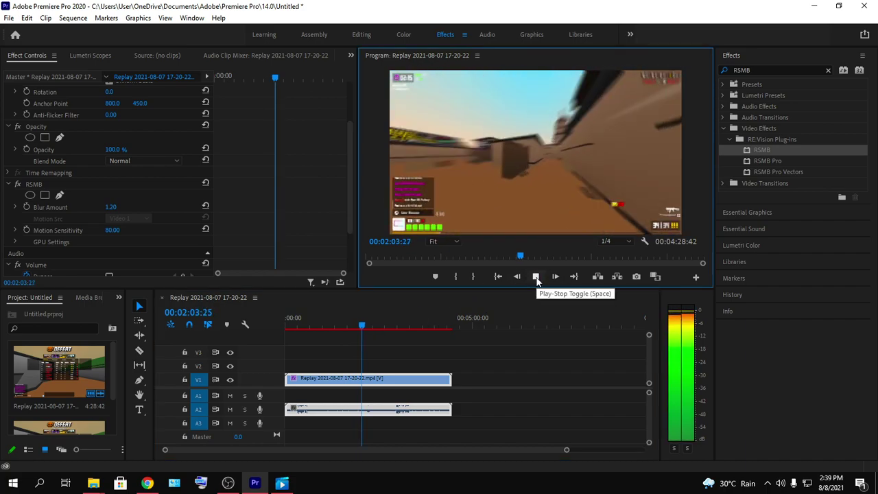
{"action": "left_click", "coordinate": [536, 277]}
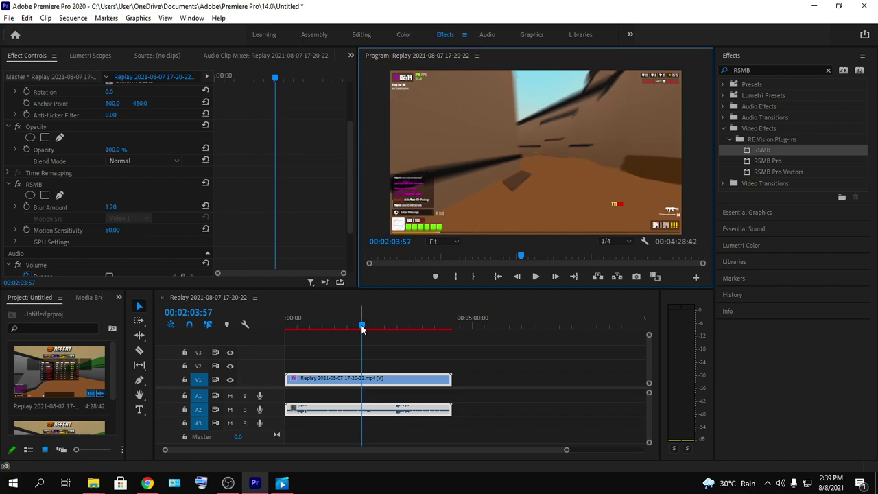
{"action": "mouse_move", "coordinate": [361, 327]}
{"action": "left_mouse_down"}
{"action": "mouse_move", "coordinate": [396, 327]}
{"action": "mouse_move", "coordinate": [378, 327]}
{"action": "left_mouse_up"}
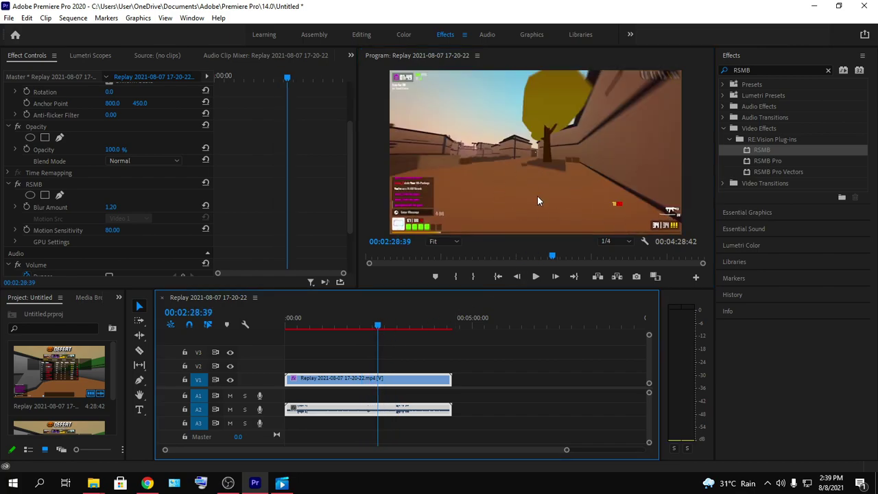
{"action": "left_click", "coordinate": [862, 36]}
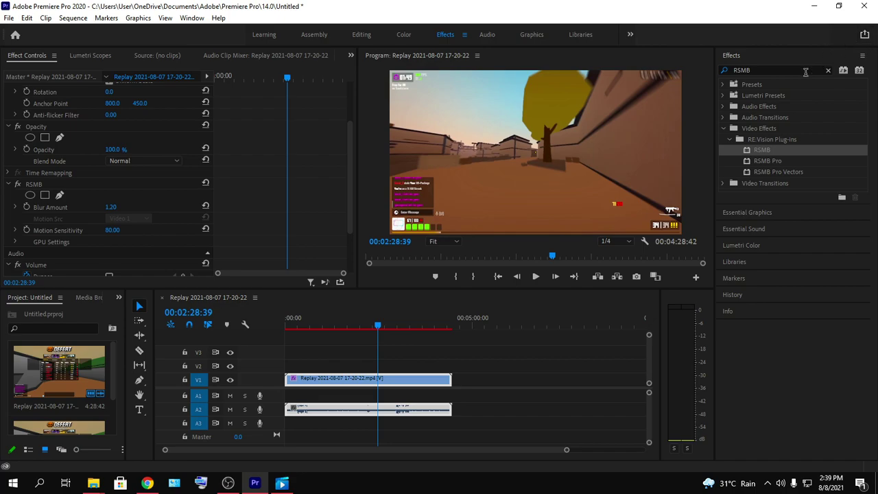
{"action": "left_click", "coordinate": [864, 35]}
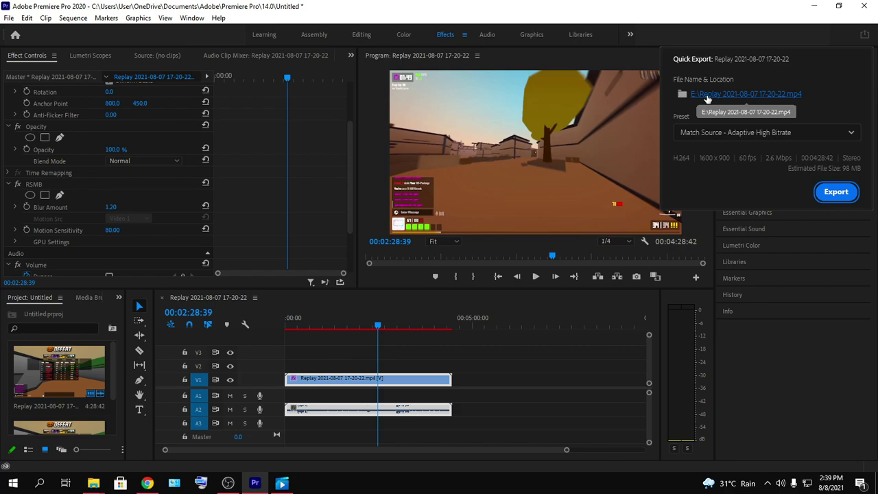
{"action": "left_click", "coordinate": [769, 92]}
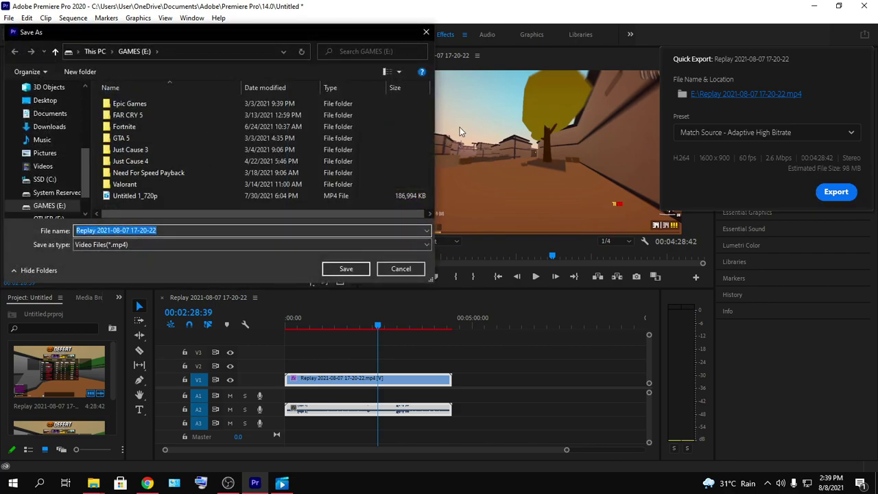
{"action": "left_click", "coordinate": [426, 31]}
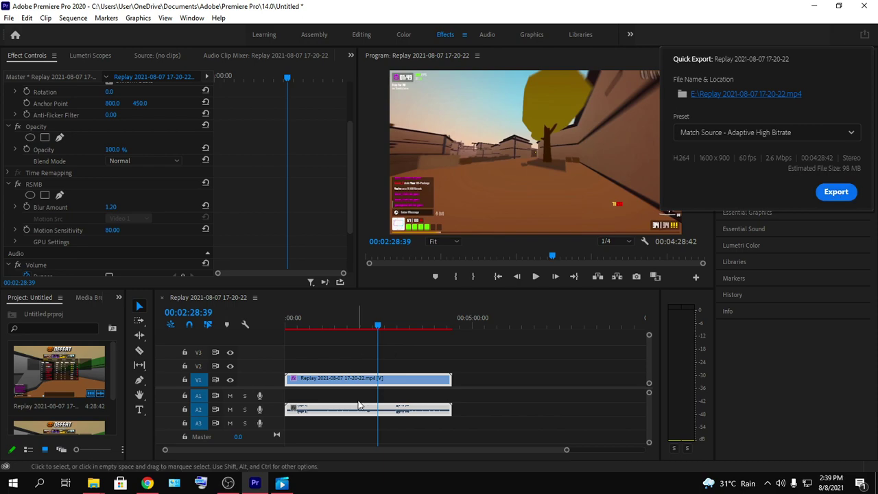